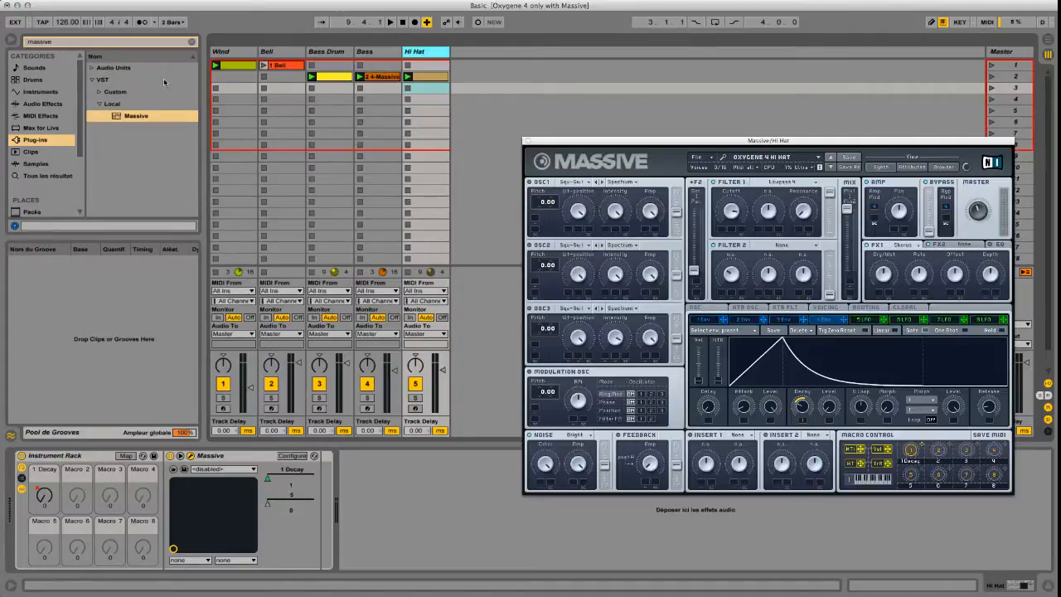
- Add Massive on a new MIDI track with the recent OXYGENE 4 CLAV sound loaded, and arm the track for recording
left_click_drag(161, 116, 487, 85)
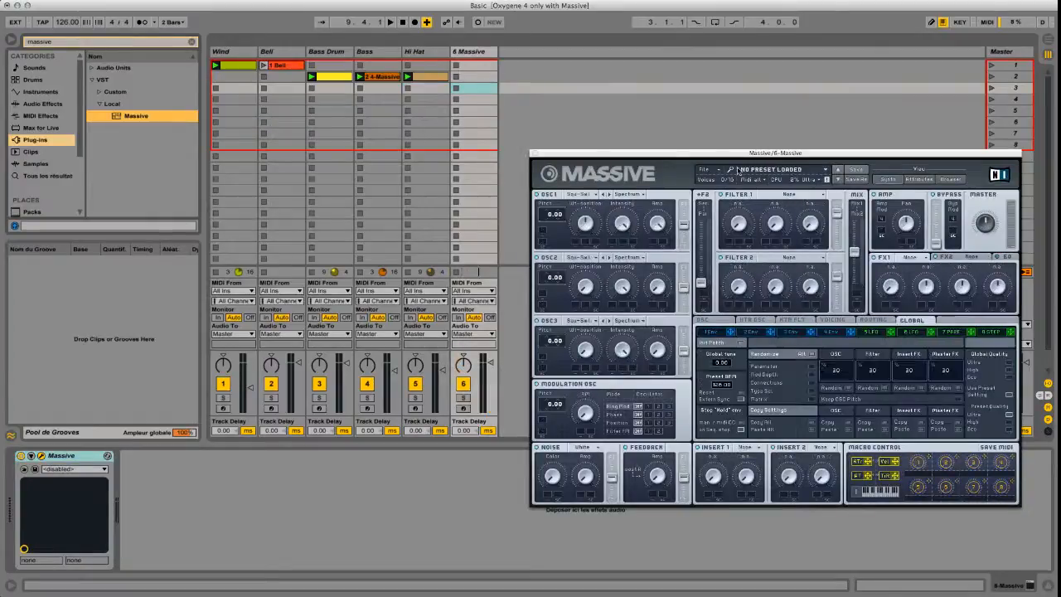
left_click(705, 169)
mouse_move(715, 182)
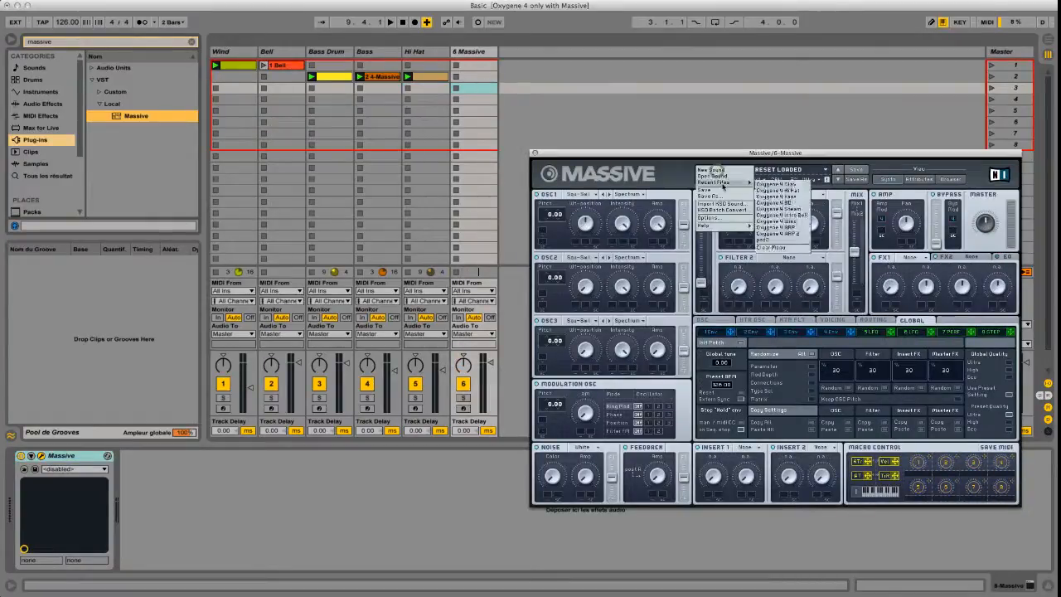
left_click(783, 185)
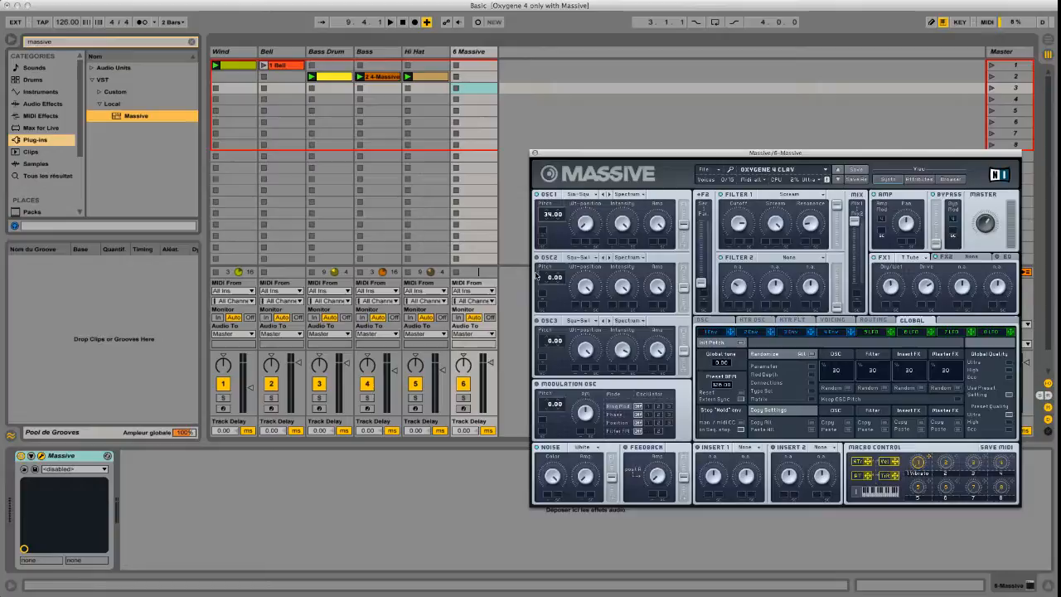
left_click(462, 409)
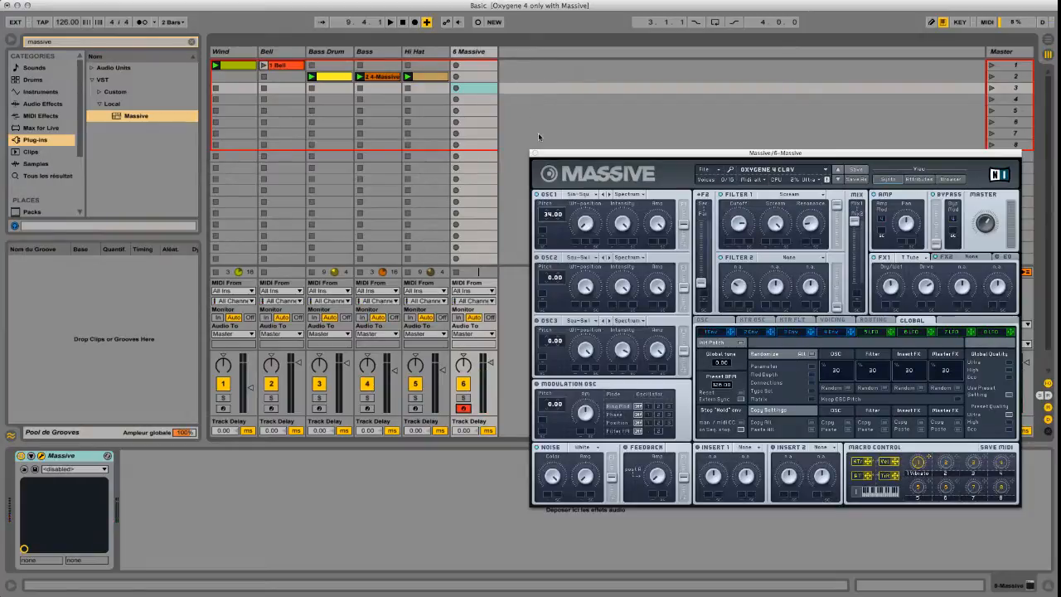
- Switch to iTunes to consult the Oxygène Part IV reference track, and return to the Massive track in Ableton Live
key("super+Tab")
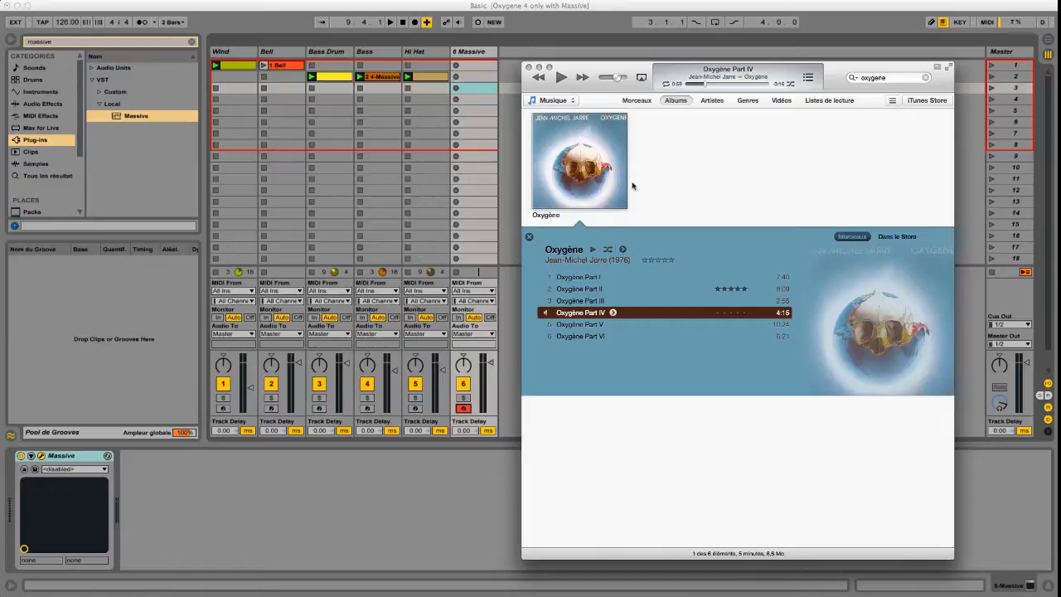
left_click(483, 54)
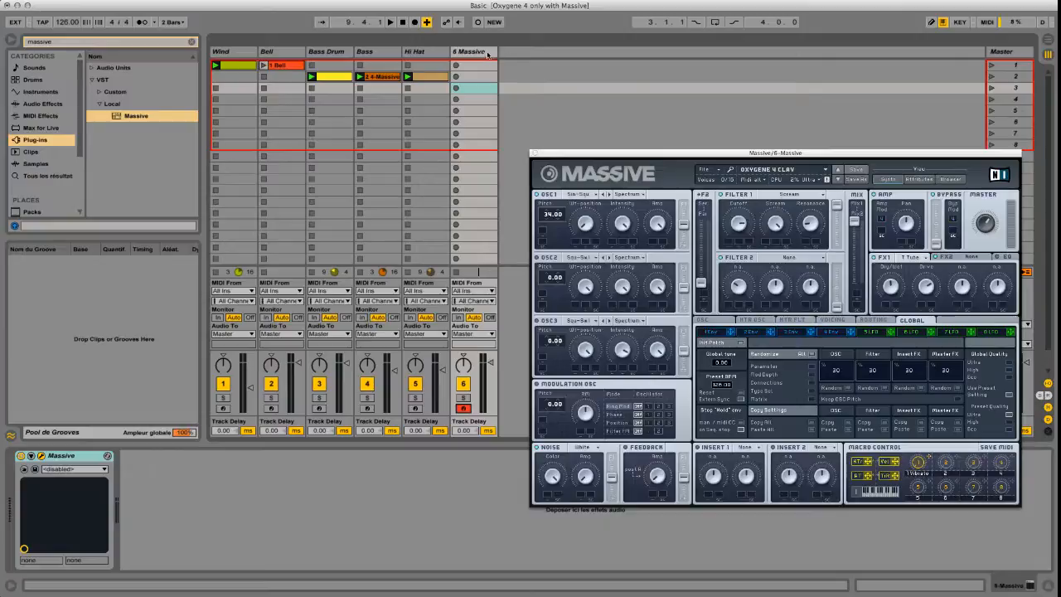
- Insert a return track and place the Filter Delay audio effect on it
right_click(889, 77)
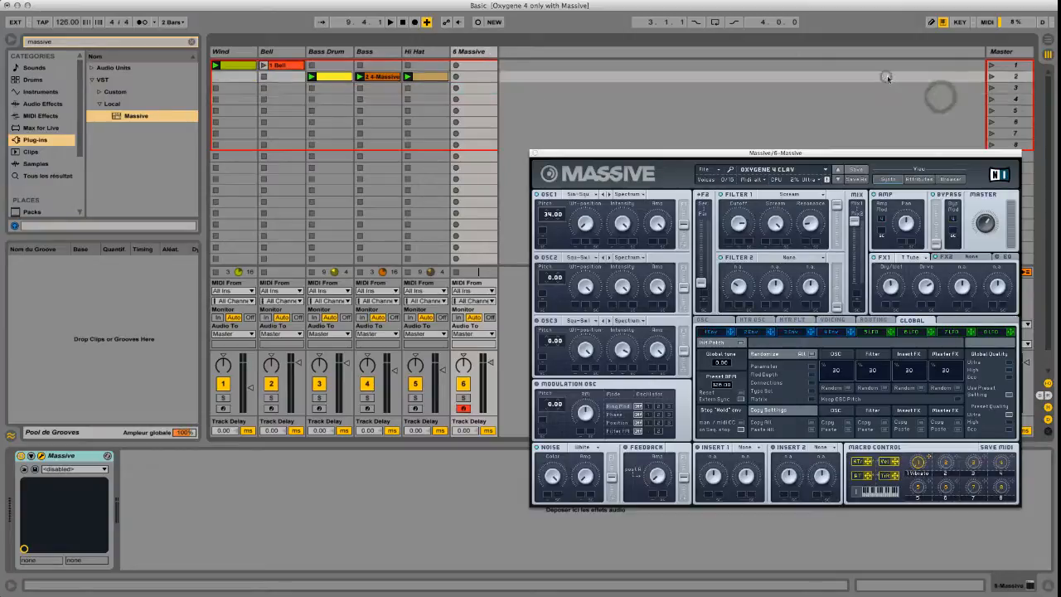
left_click(913, 101)
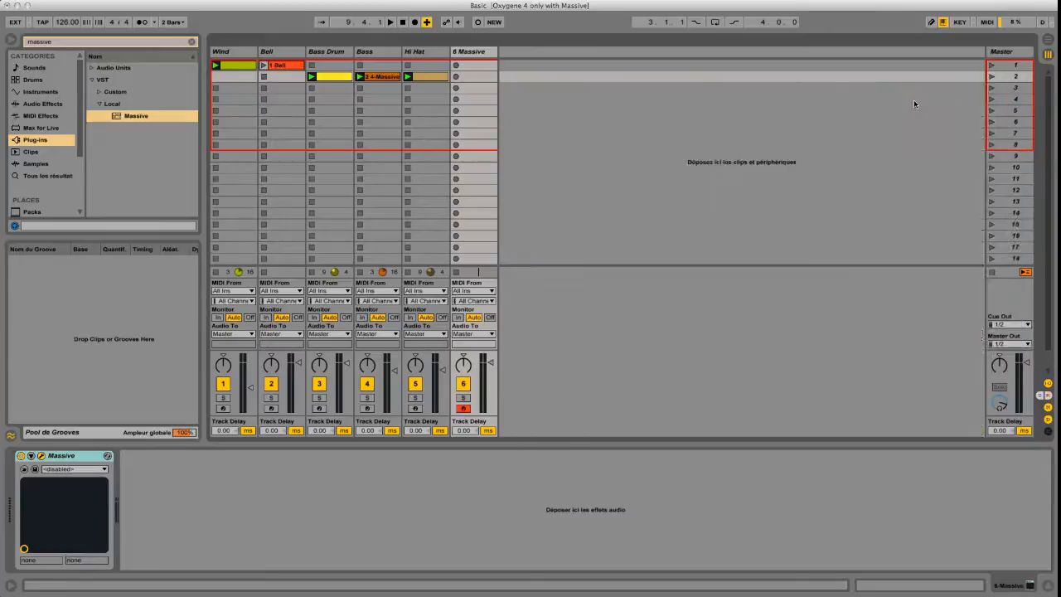
left_click(954, 50)
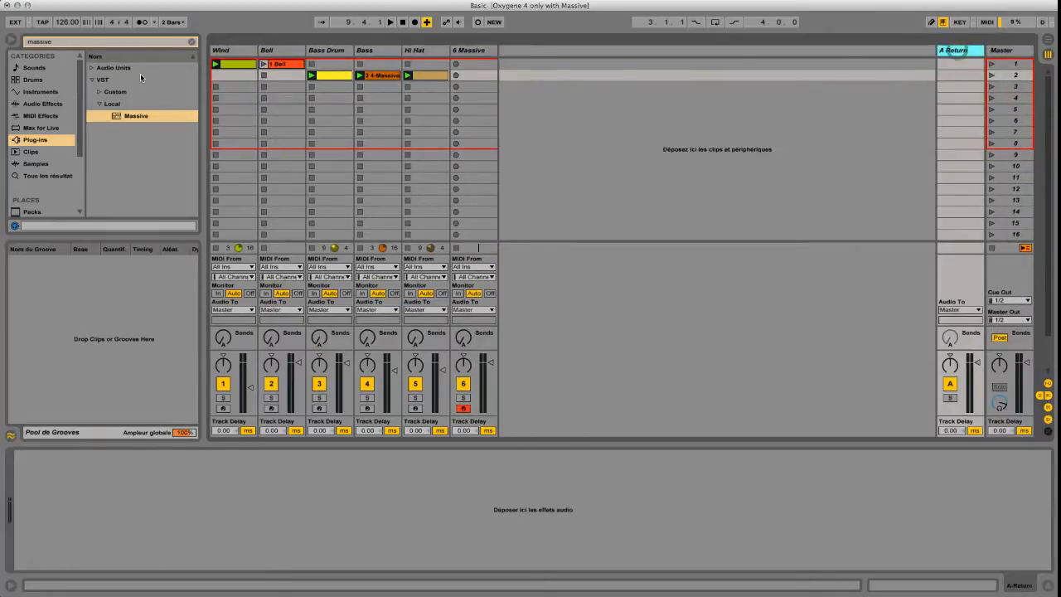
left_click(40, 104)
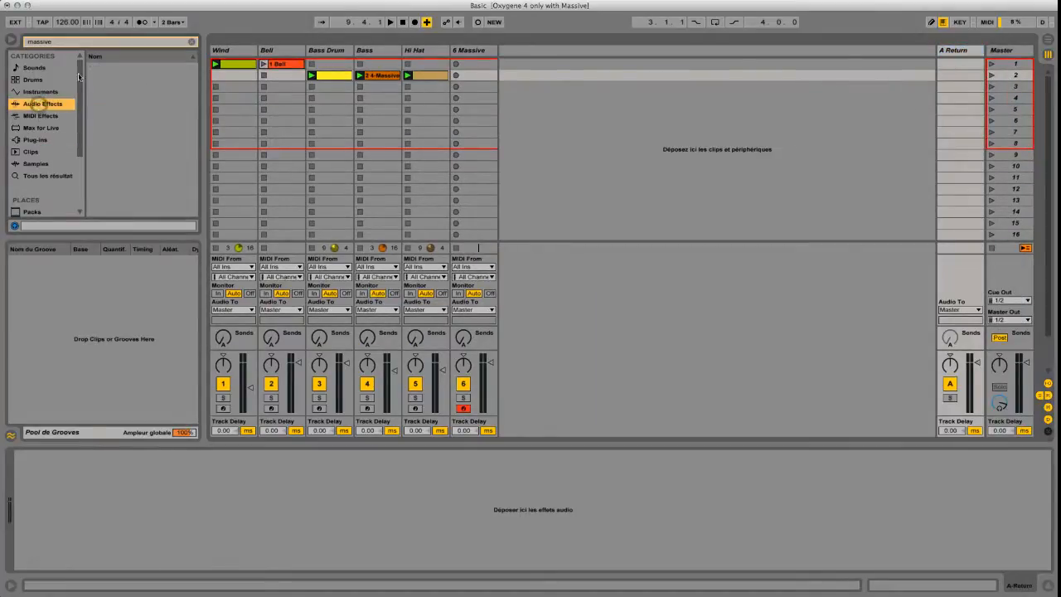
left_click(191, 41)
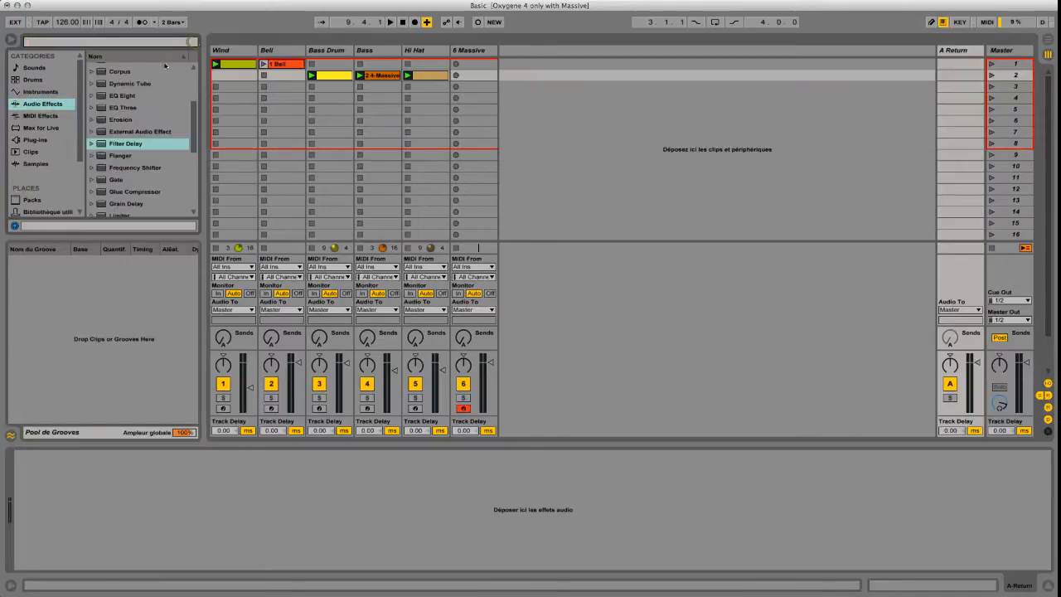
left_click_drag(124, 143, 949, 54)
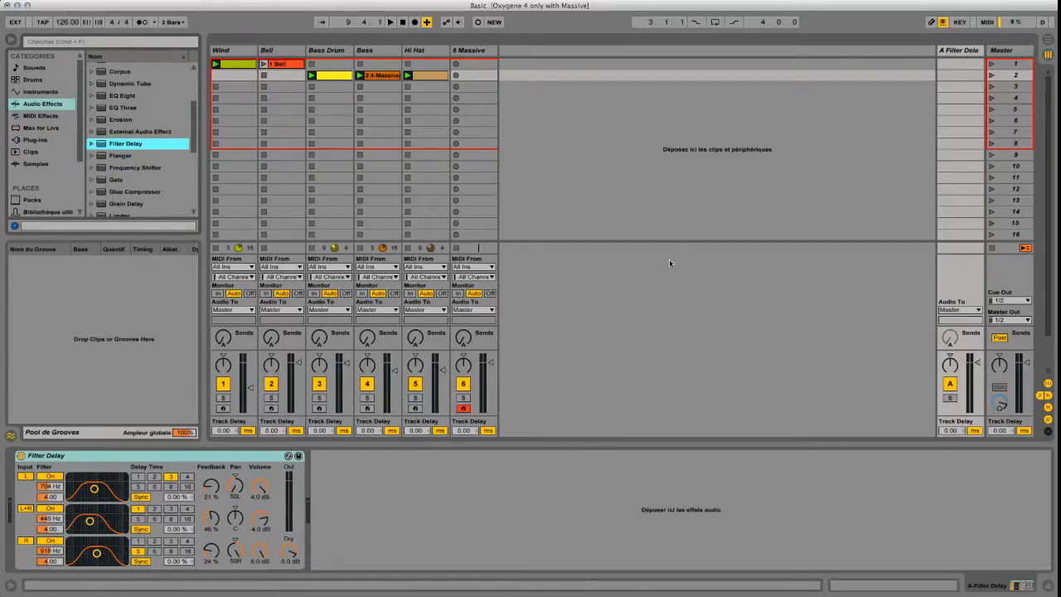
- Rename the new Massive track as Clav
left_click(474, 52)
key("super+r")
type("Clav")
key("Return")
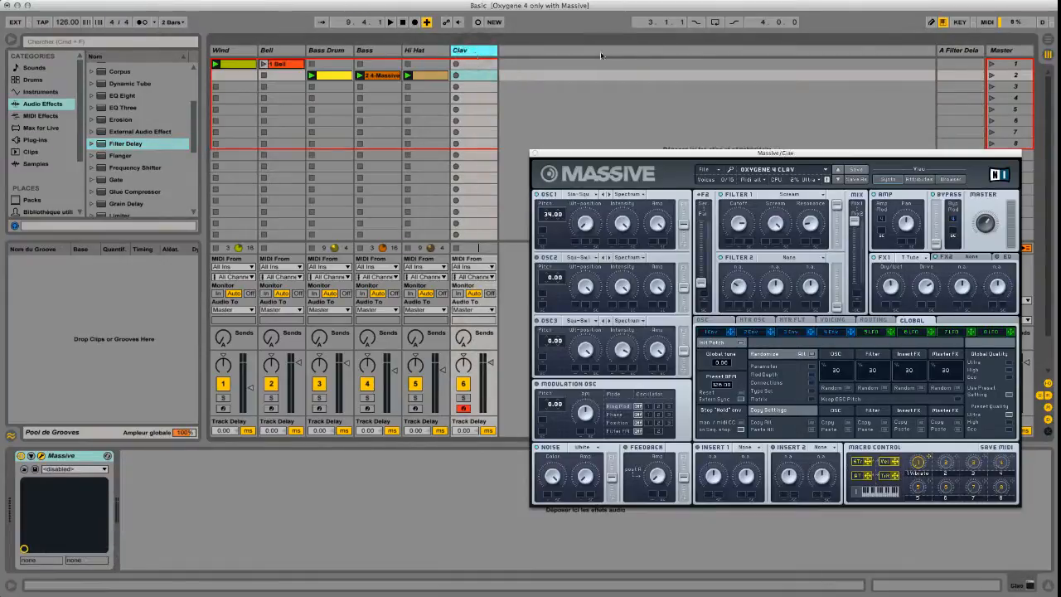
left_click(952, 52)
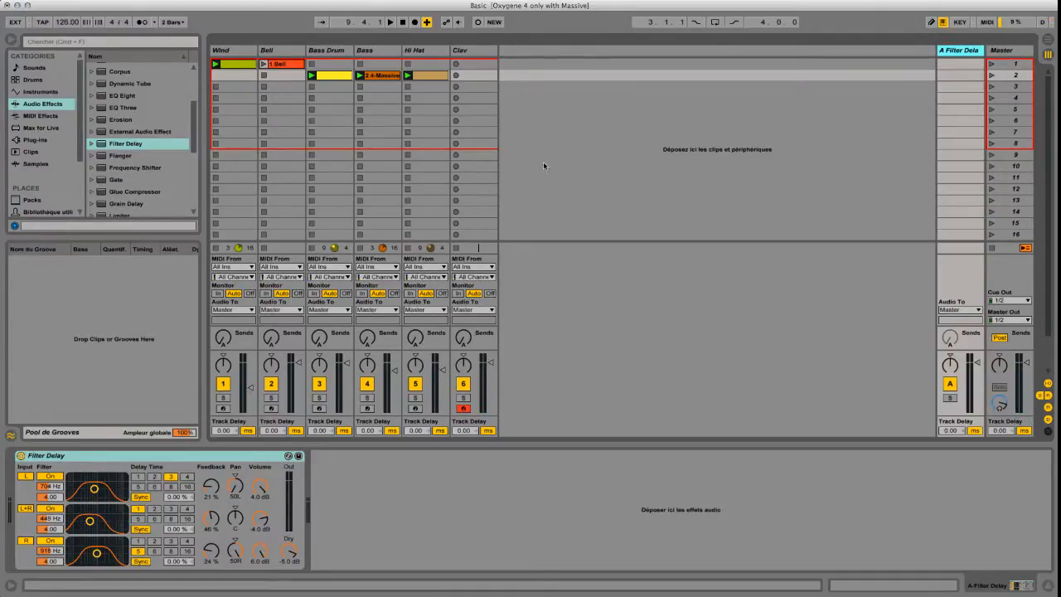
- Turn on the metronome and record a MIDI clip in the Clav track's scene 2 slot, playing notes on beats 2 and 4
double_click(474, 76)
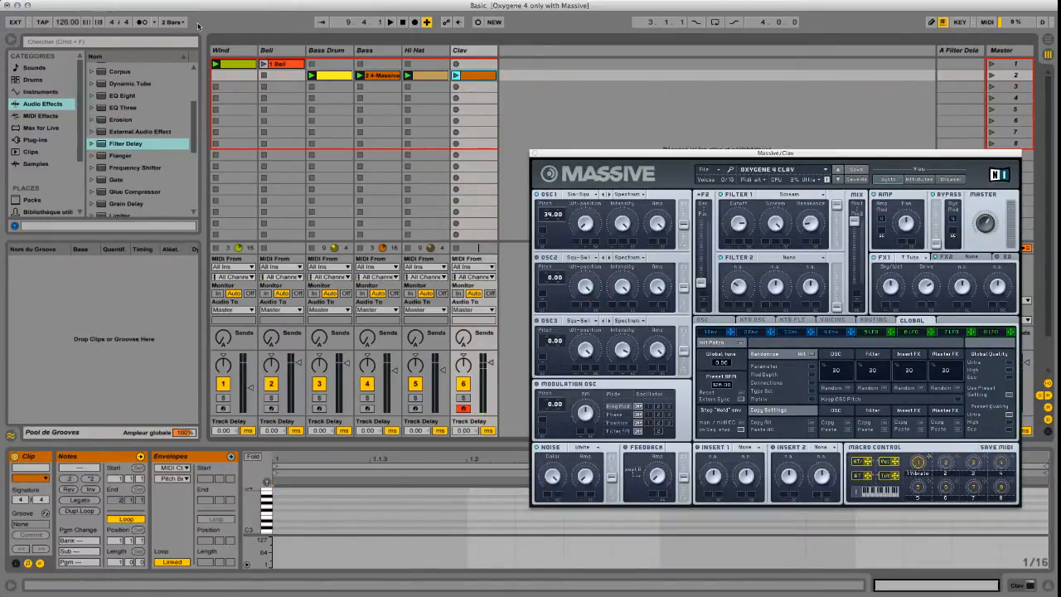
left_click(142, 21)
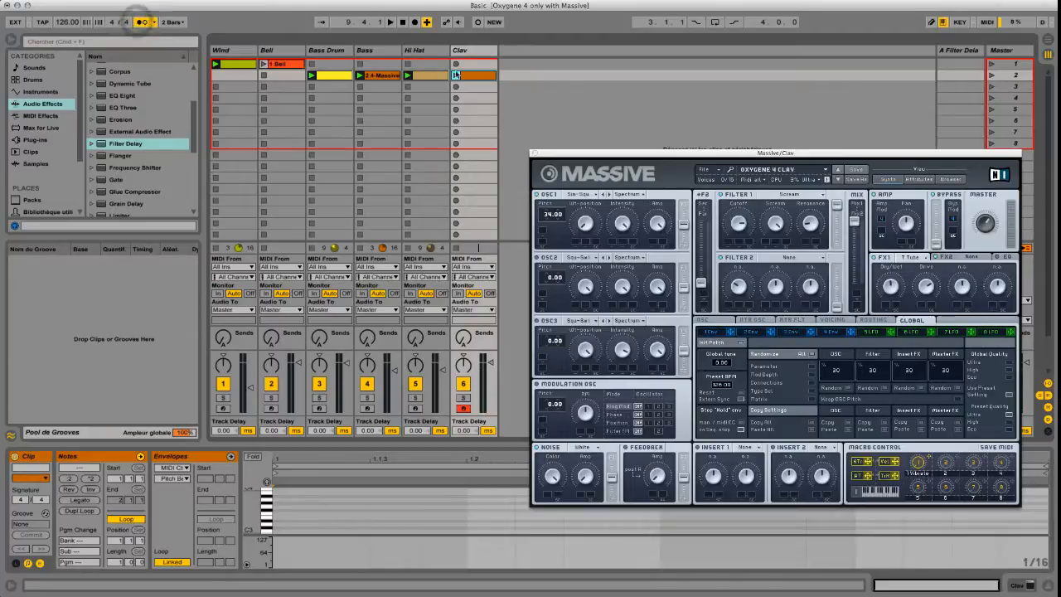
key("Delete")
left_click(457, 75)
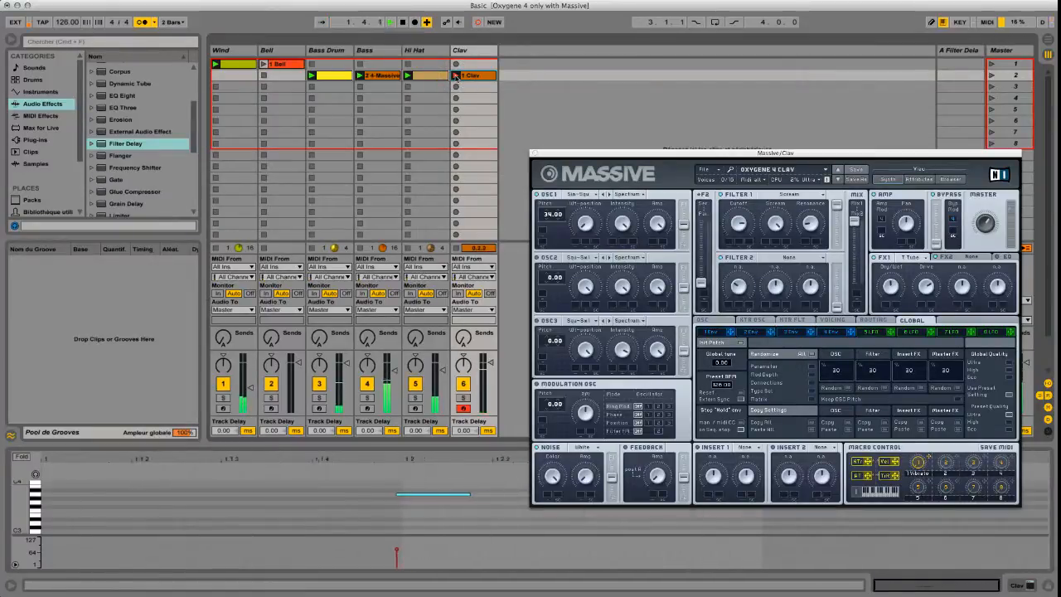
left_click(456, 76)
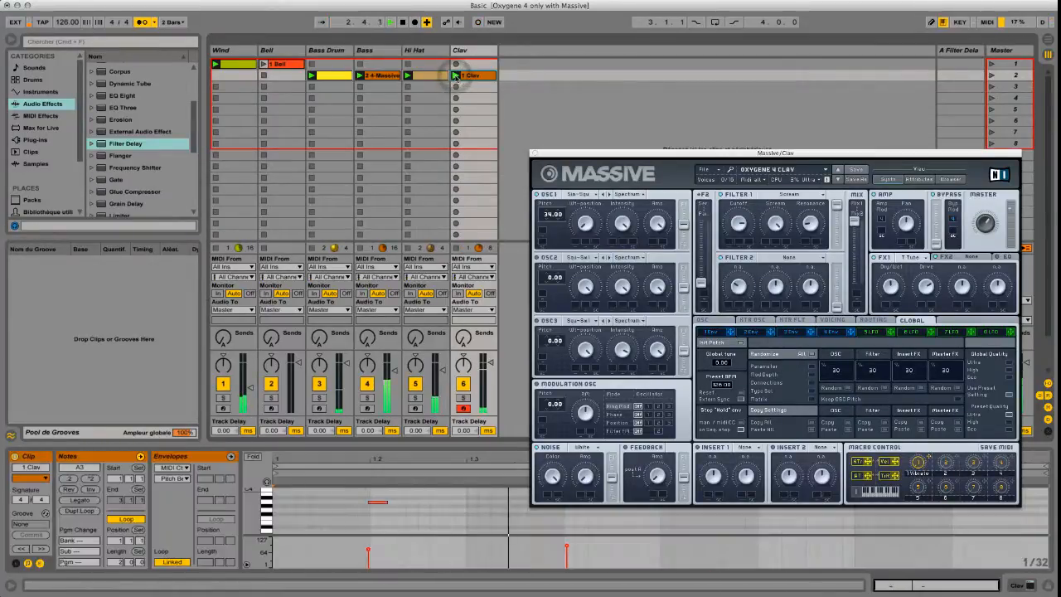
- Shorten the Clav clip's loop to one bar, quantize its notes, and play the result
left_click_drag(718, 158, 703, 68)
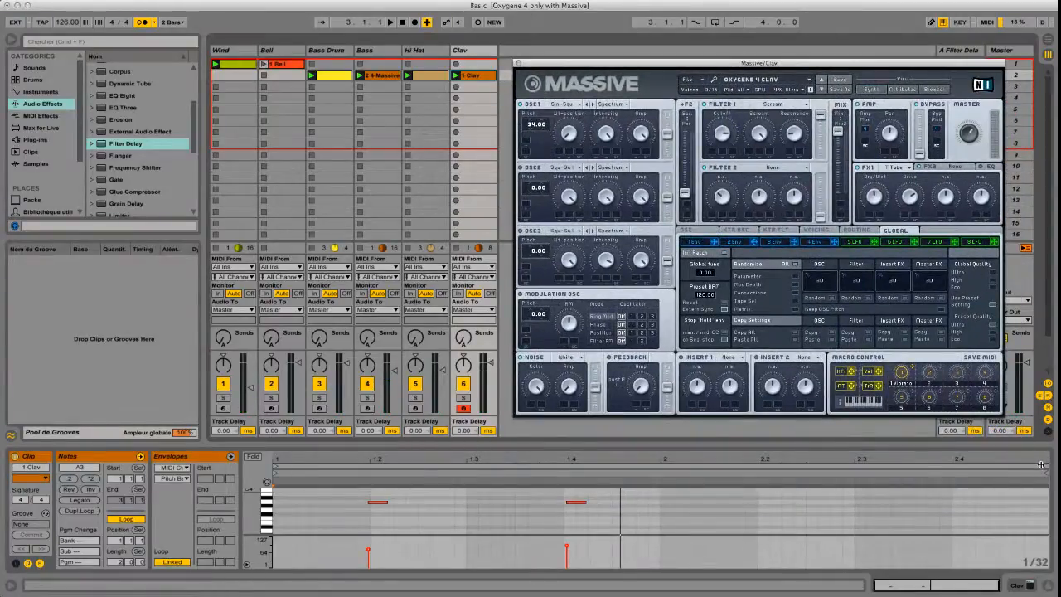
left_click(1037, 467)
left_click_drag(1033, 467, 655, 467)
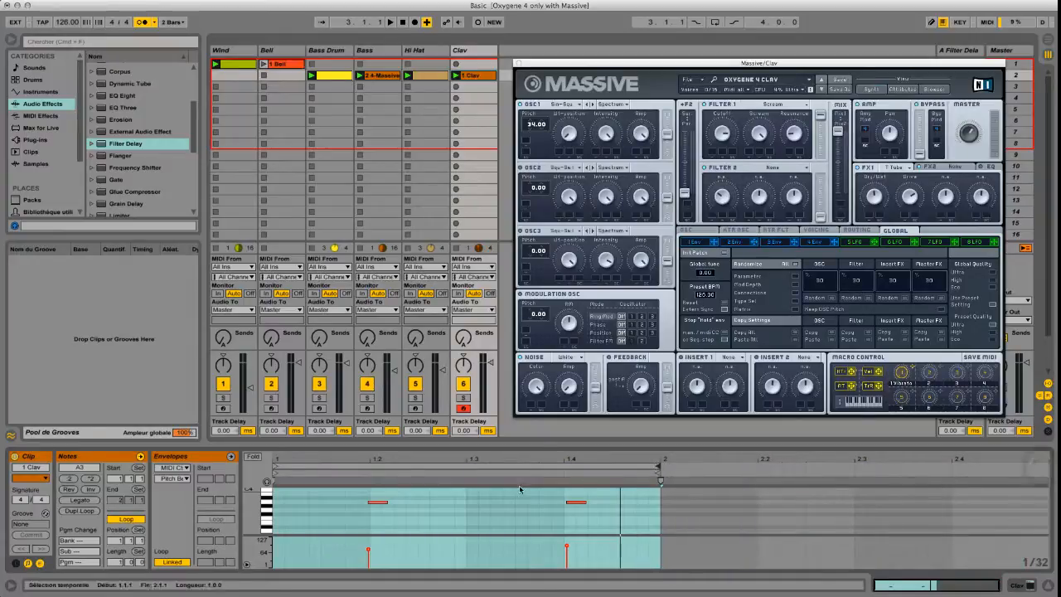
key("super+u")
key("space")
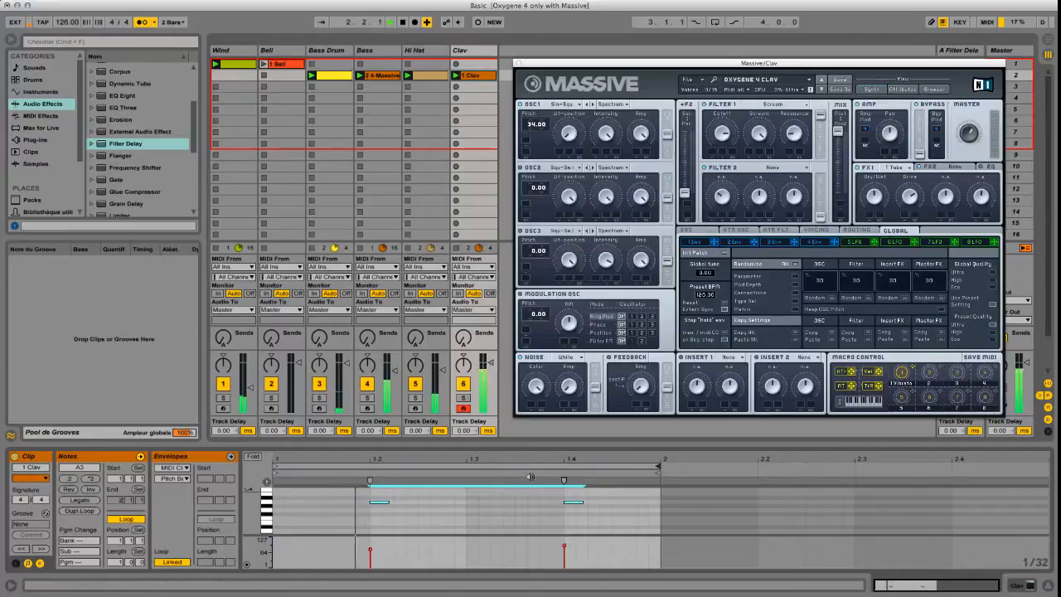
- Solo the Clav track and turn off the L and R inputs of the return track's Filter Delay
left_click(463, 398)
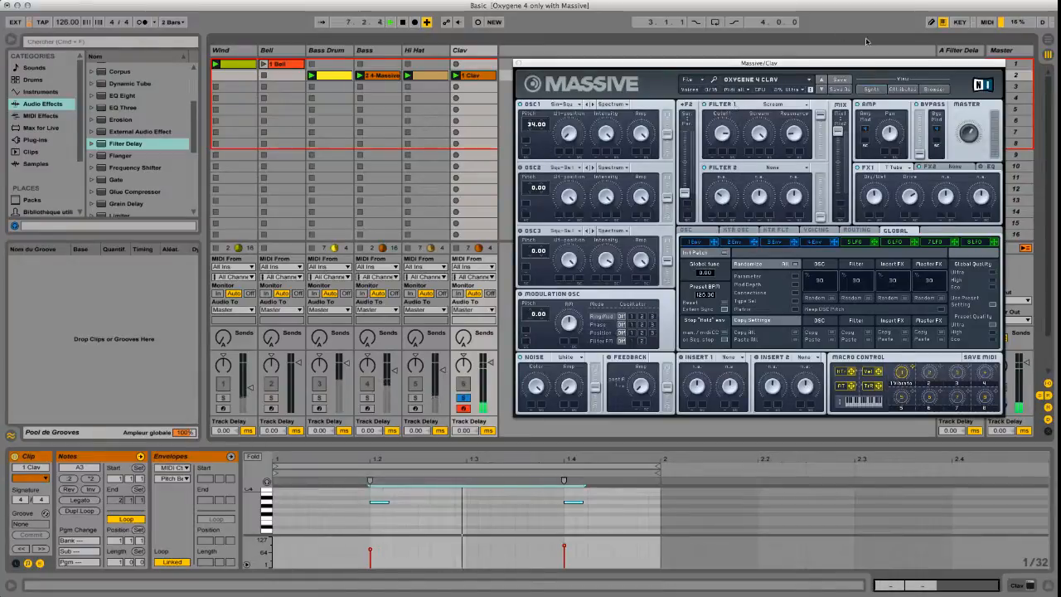
left_click(954, 51)
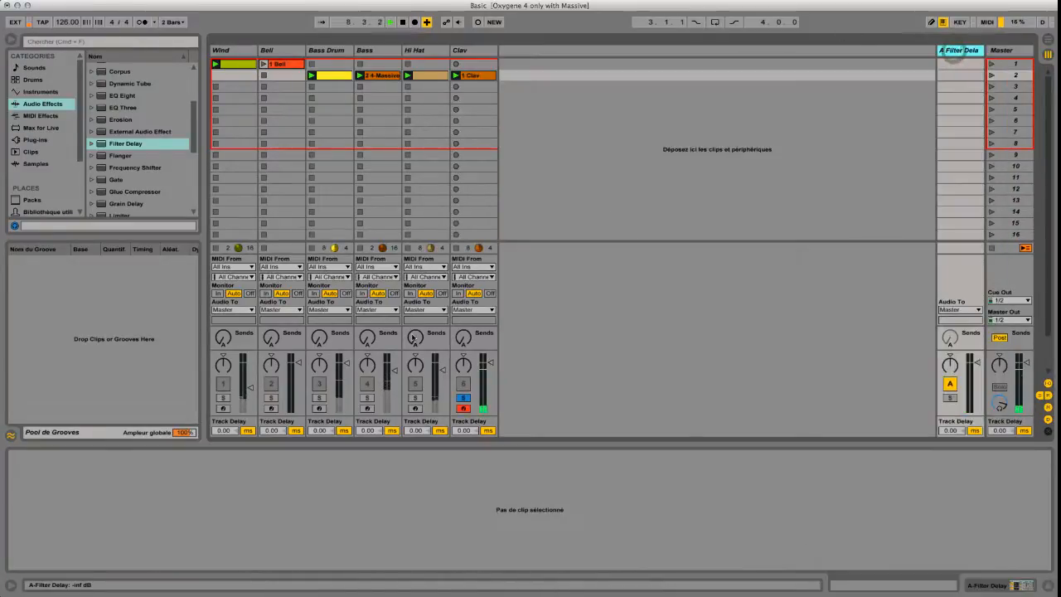
left_click(997, 586)
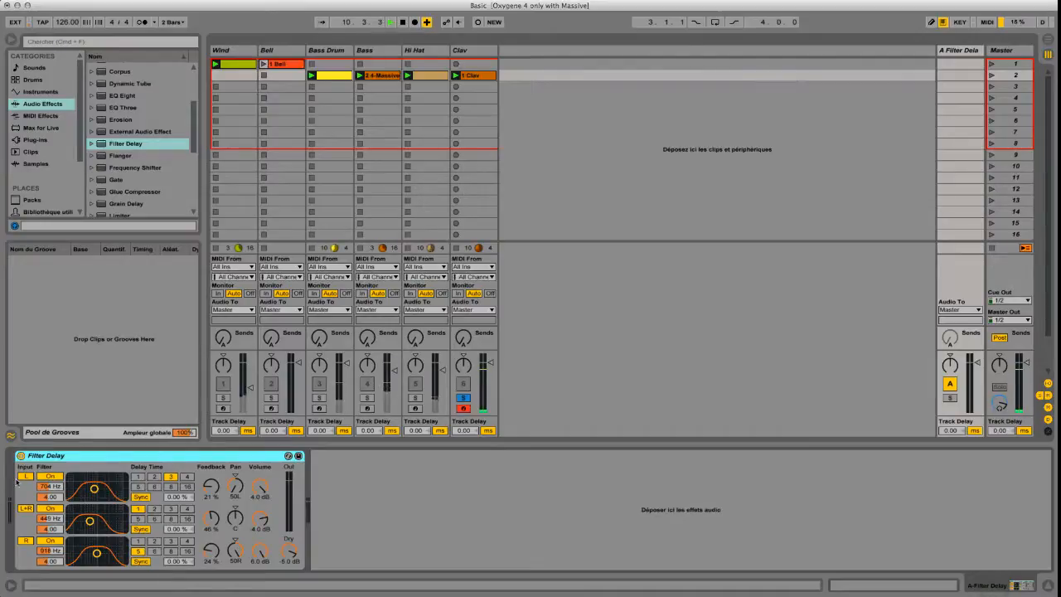
left_click(25, 475)
left_click(25, 540)
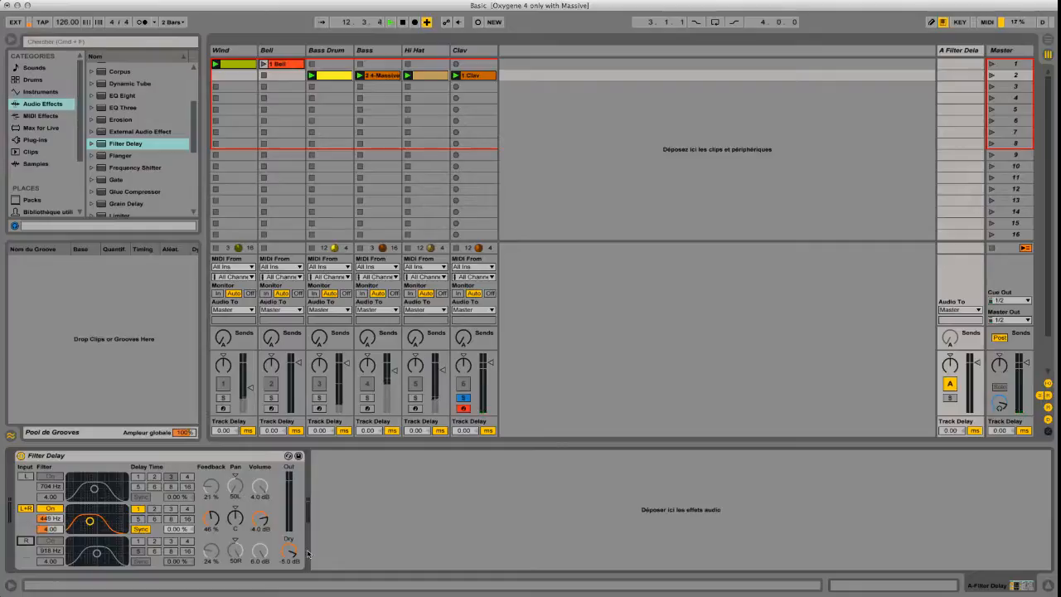
- Set the Filter Delay's L+R line to an unsynced 55.6 ms with 84% feedback, and raise the Clav track's send A
left_click(141, 528)
left_click_drag(169, 531, 169, 504)
left_click_drag(463, 338, 464, 261)
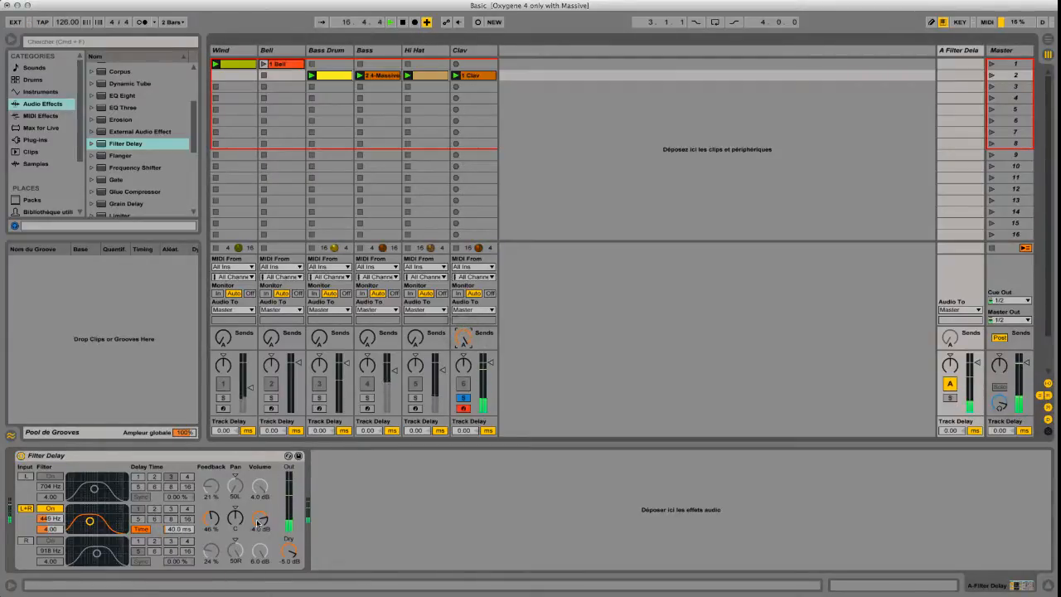
left_click_drag(211, 519, 170, 507)
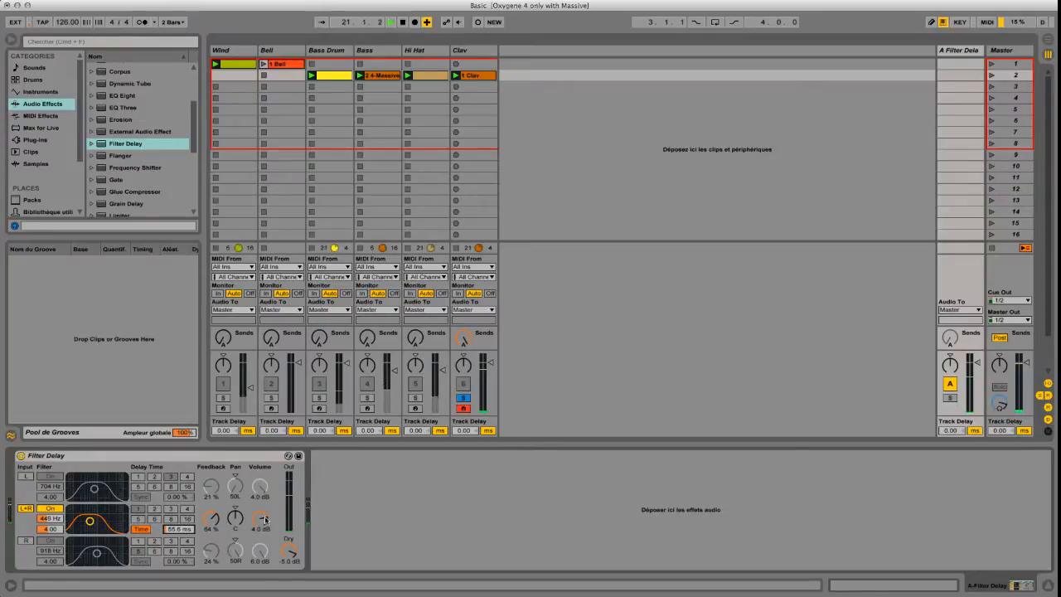
key("space")
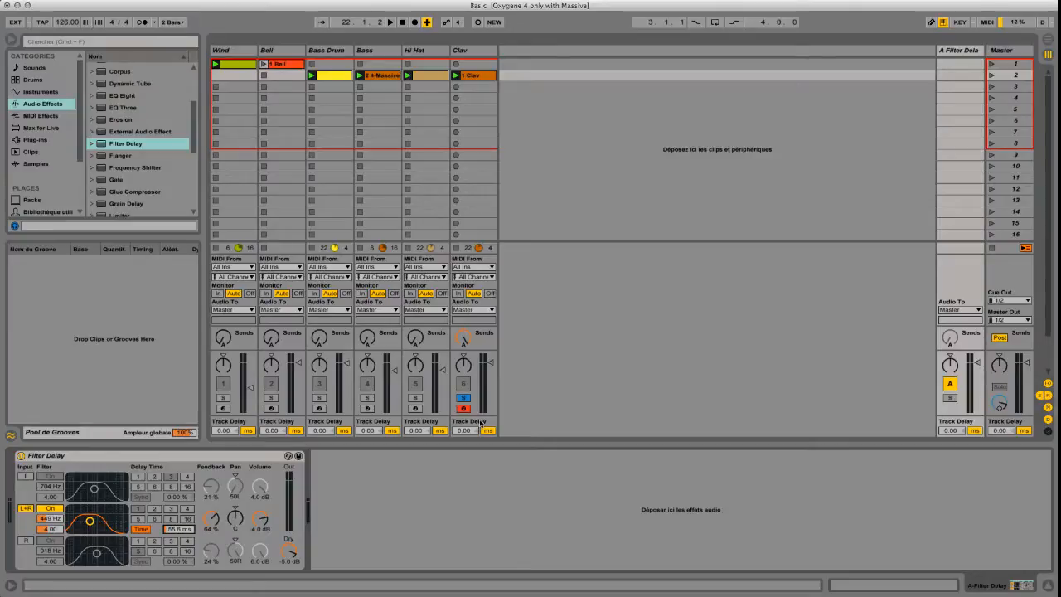
- Draw a Mixer envelope for the A-Filter Delay send in the Clav clip, dropping it to minimum around the first note only
double_click(473, 75)
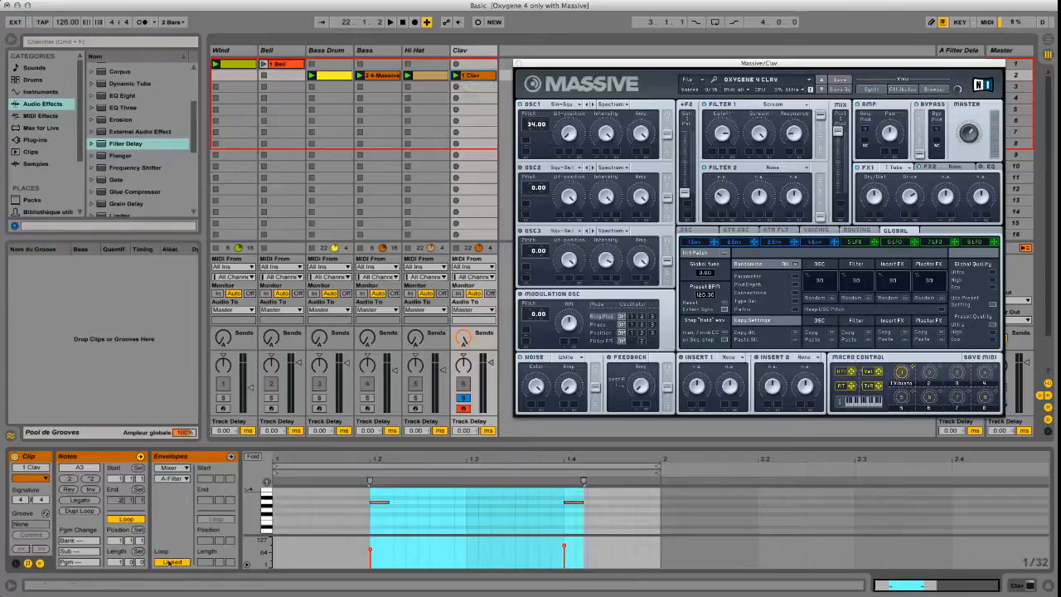
left_click(175, 468)
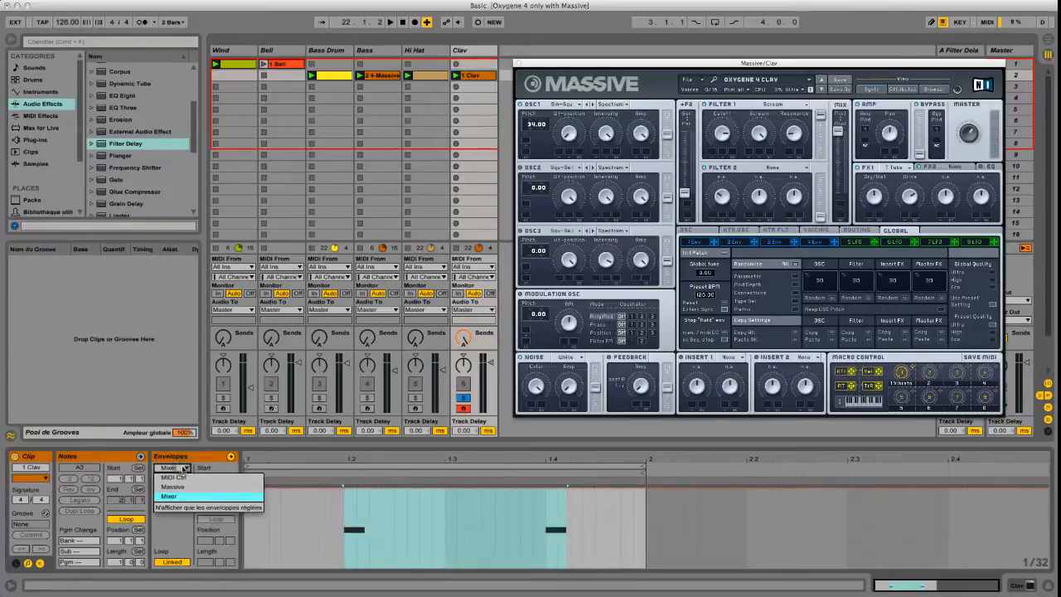
left_click(170, 495)
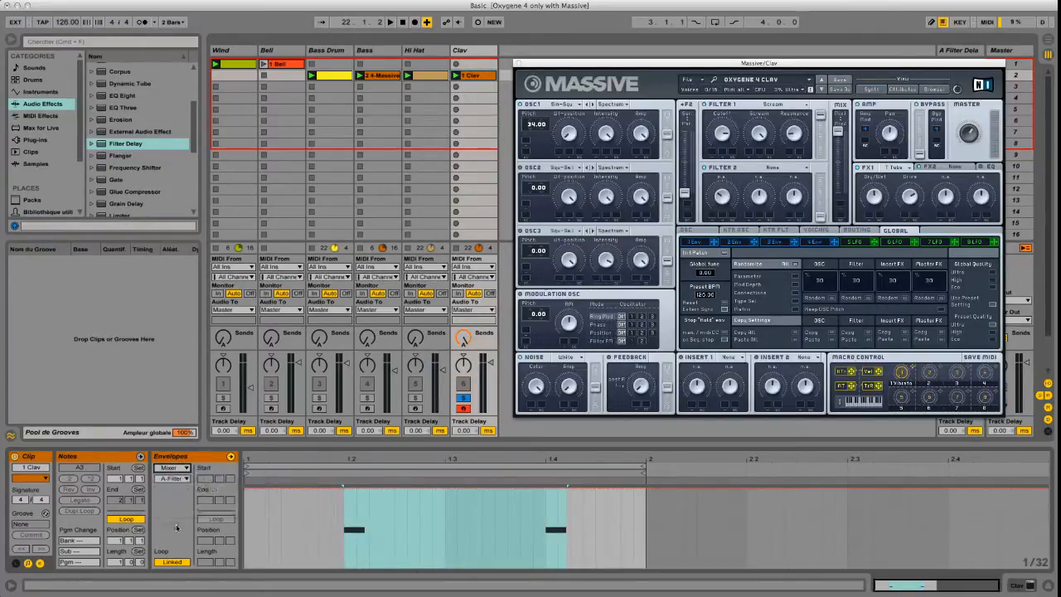
left_click(172, 479)
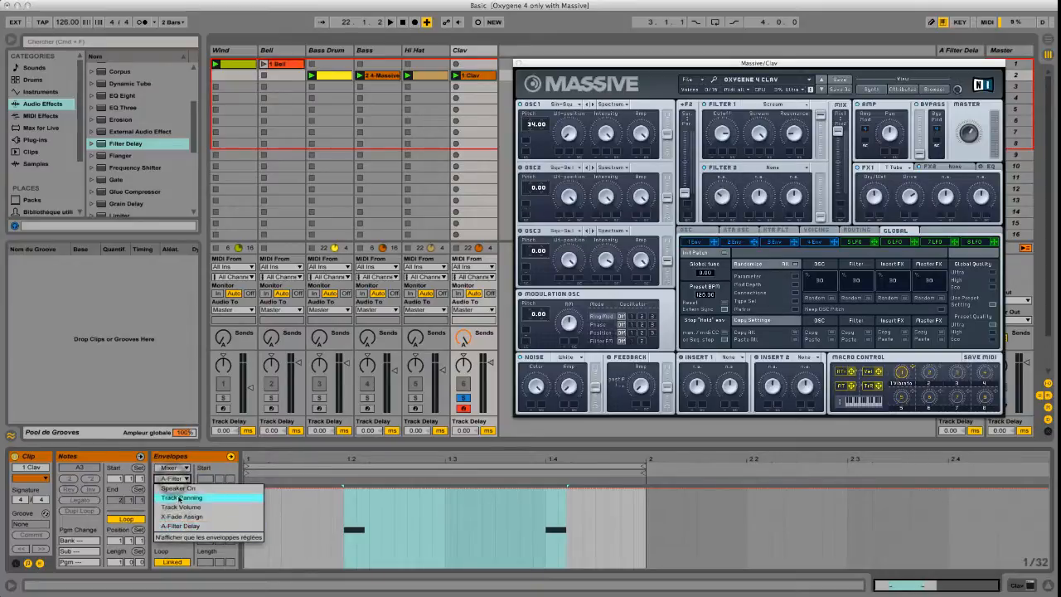
left_click(176, 527)
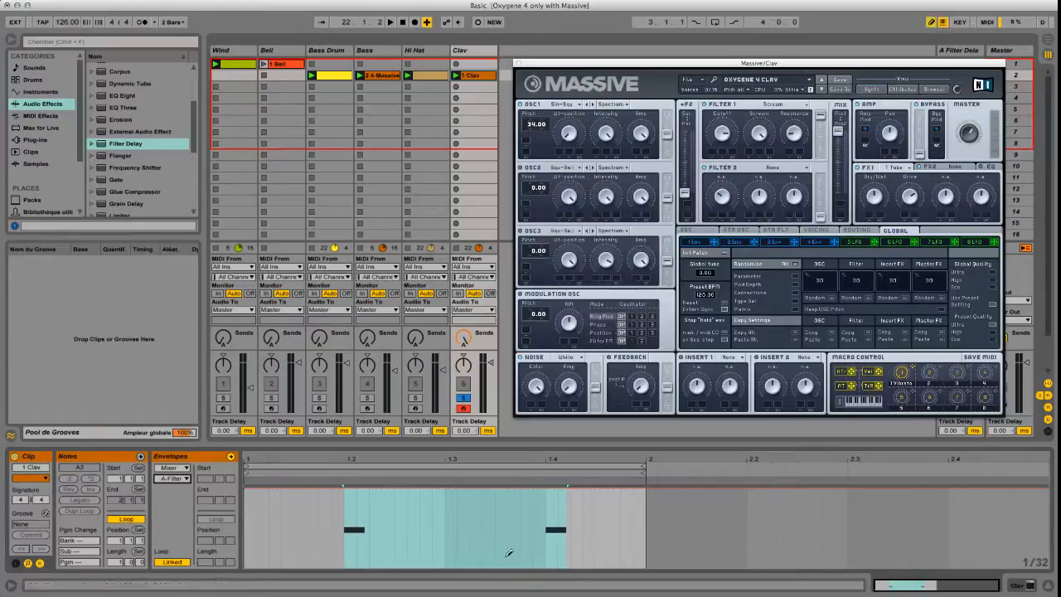
mouse_move(347, 563)
left_mouse_down()
mouse_move(535, 564)
mouse_move(423, 562)
left_mouse_up()
key("space")
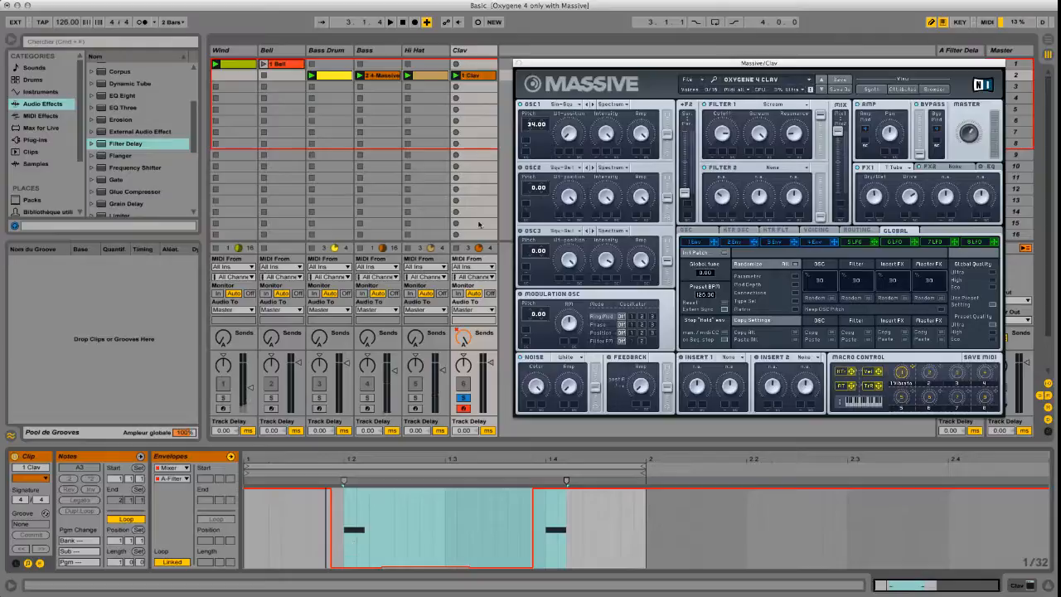
- Launch scene 2 and unsolo the Clav track so all tracks play together
left_click_drag(642, 70, 617, 100)
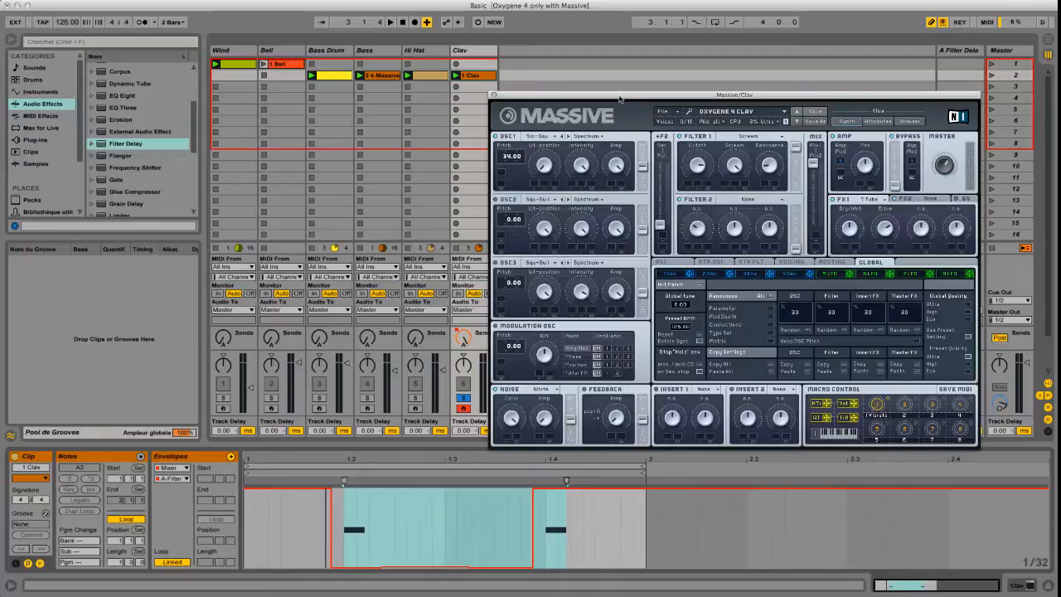
left_click(992, 74)
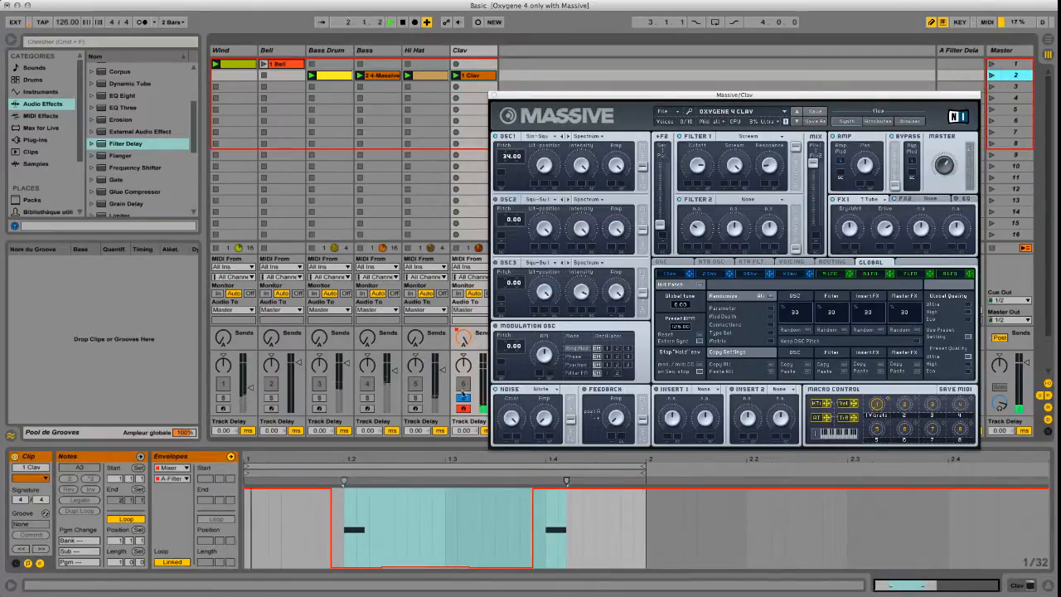
left_click(463, 399)
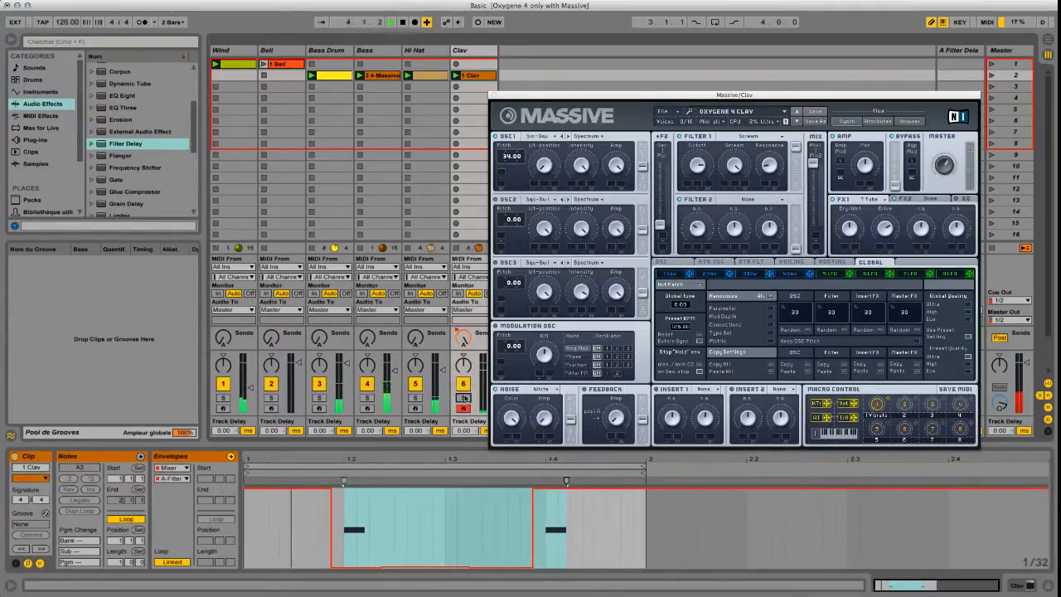
- Move the Massive window clear of the Master track and relaunch scene 2 to listen to the full arrangement
left_click_drag(657, 99, 696, 84)
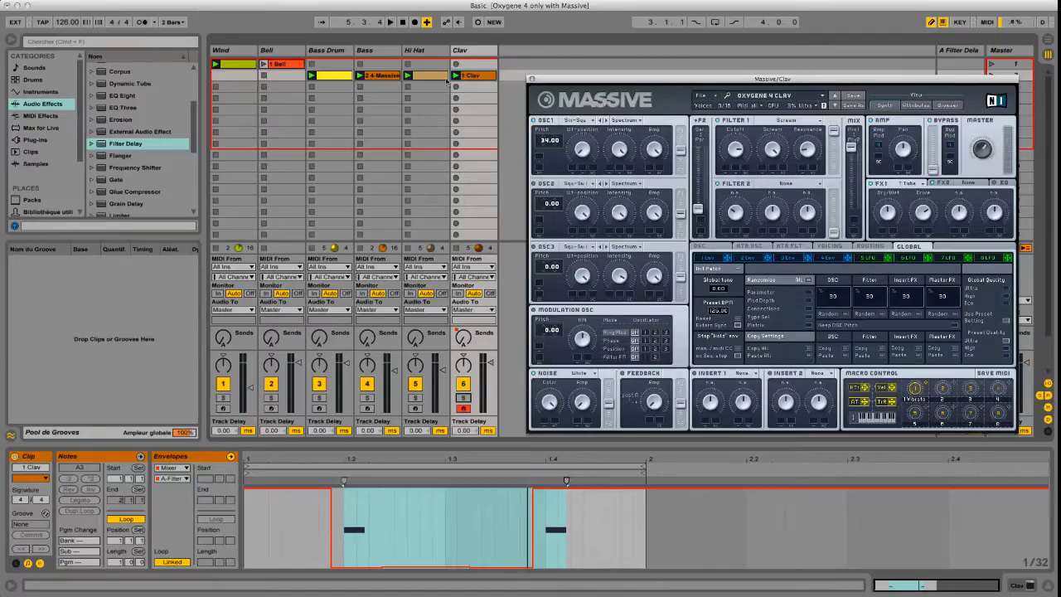
left_click_drag(806, 81, 707, 104)
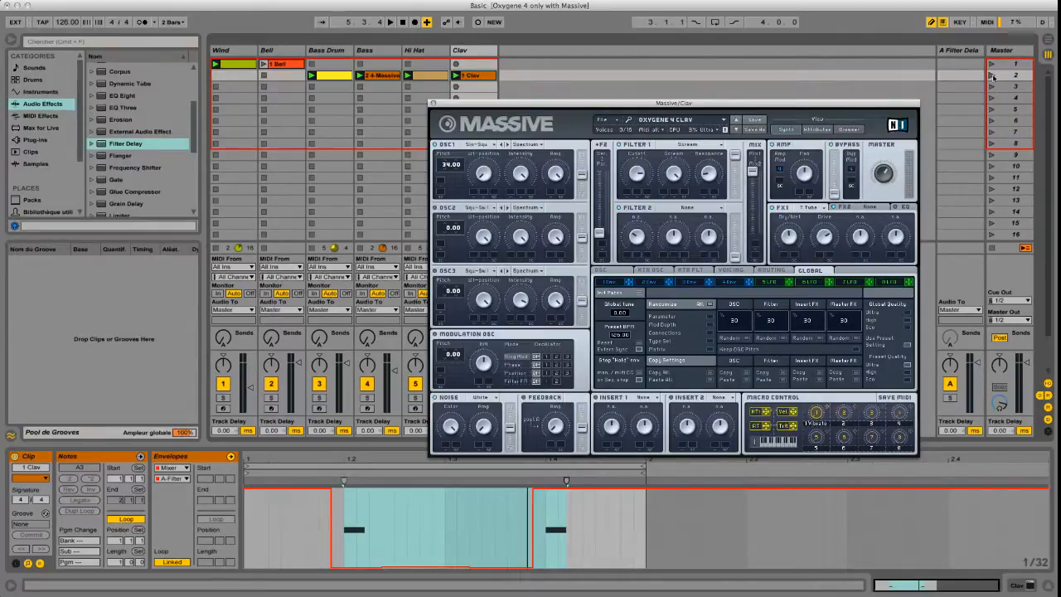
left_click(994, 76)
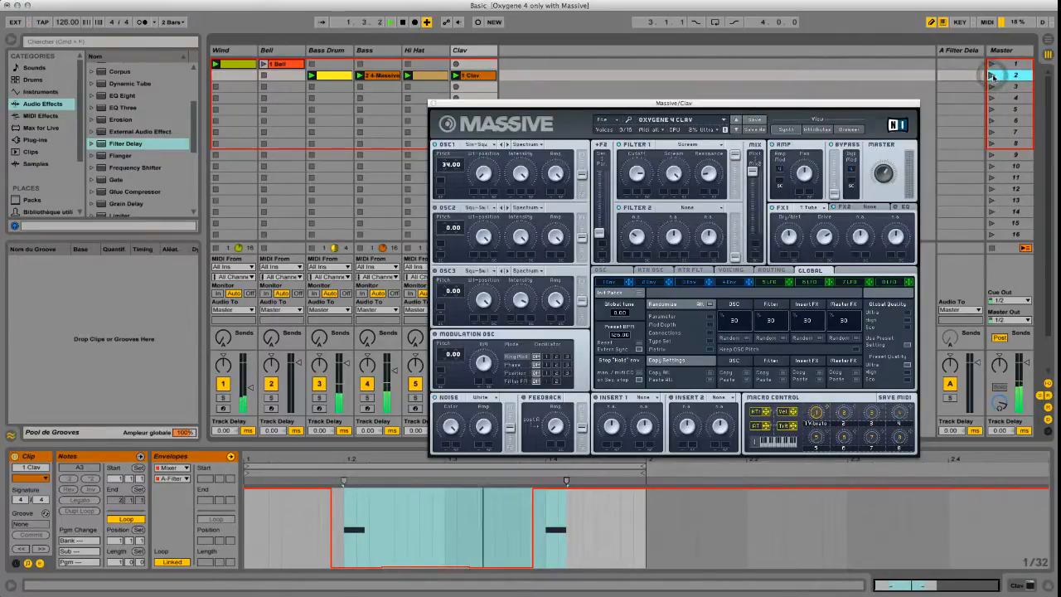